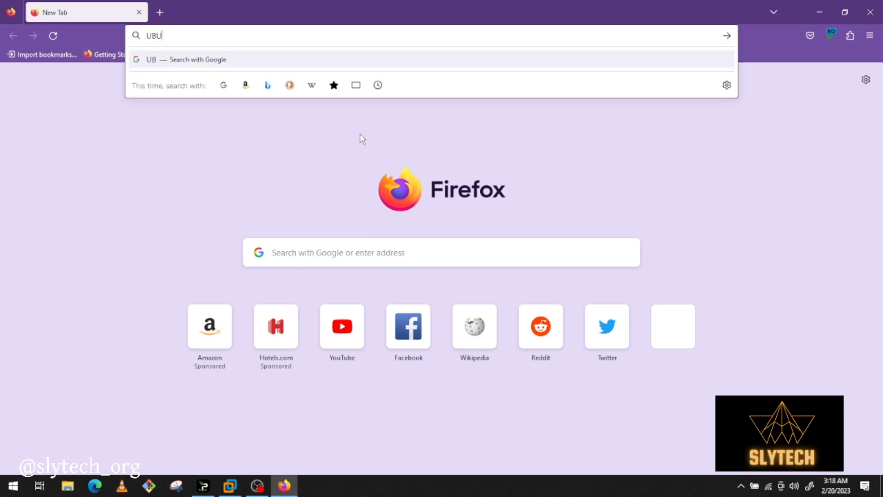
Search the web for "ubuntu" and answer Google's cookie consent request
key(BackSpace)
key(BackSpace)
key(BackSpace)
text(ubuntu)
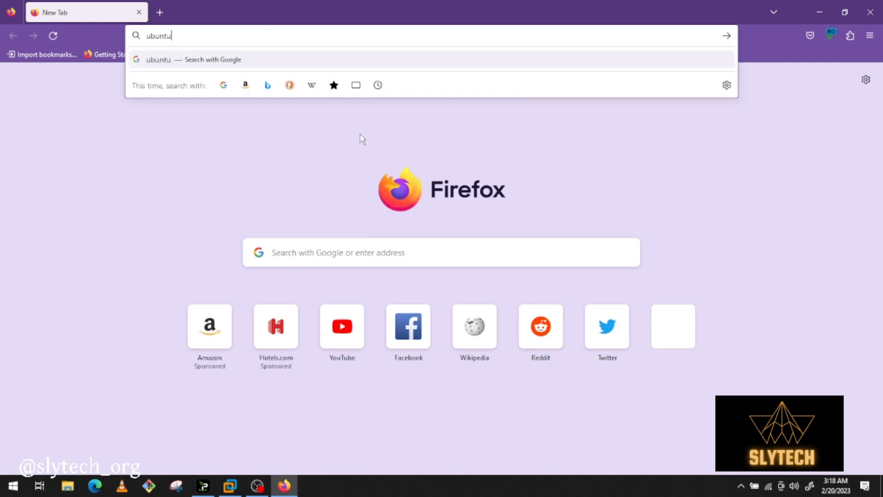
key(Return)
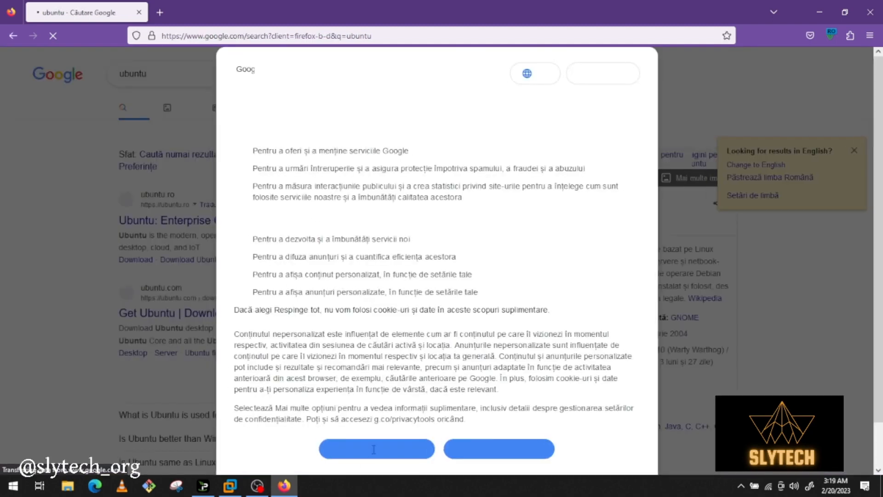
click(377, 450)
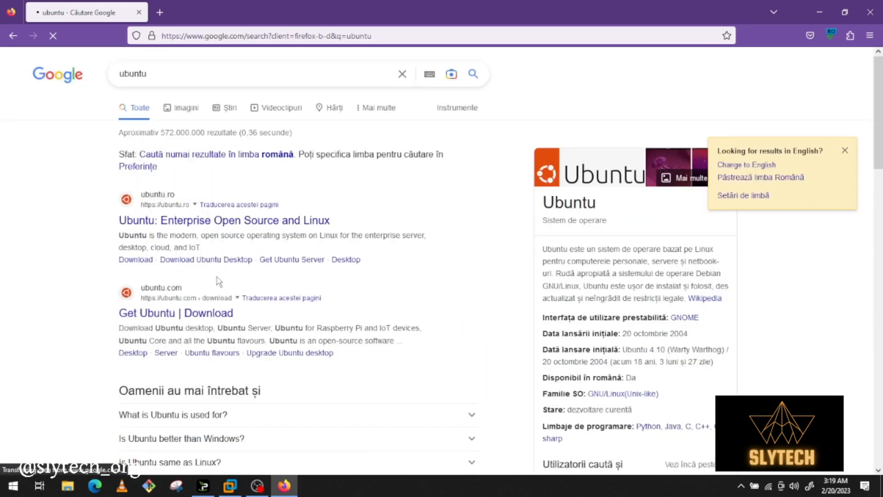
Open the Ubuntu Desktop download page on ubuntu.com and accept all trackers
scroll(218, 282, down, 3)
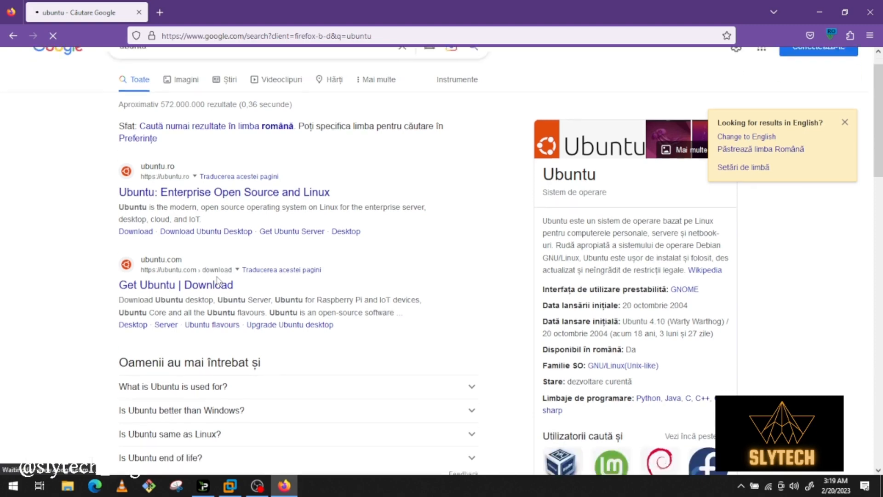
scroll(218, 282, down, 3)
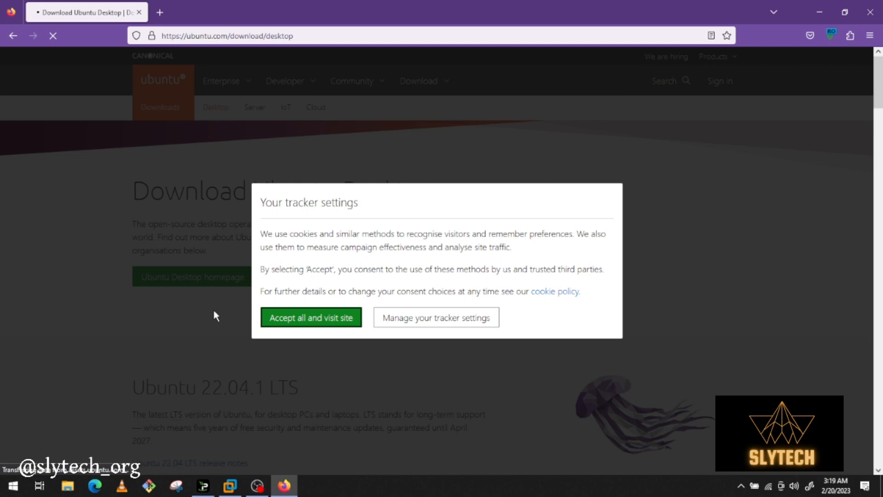
click(349, 323)
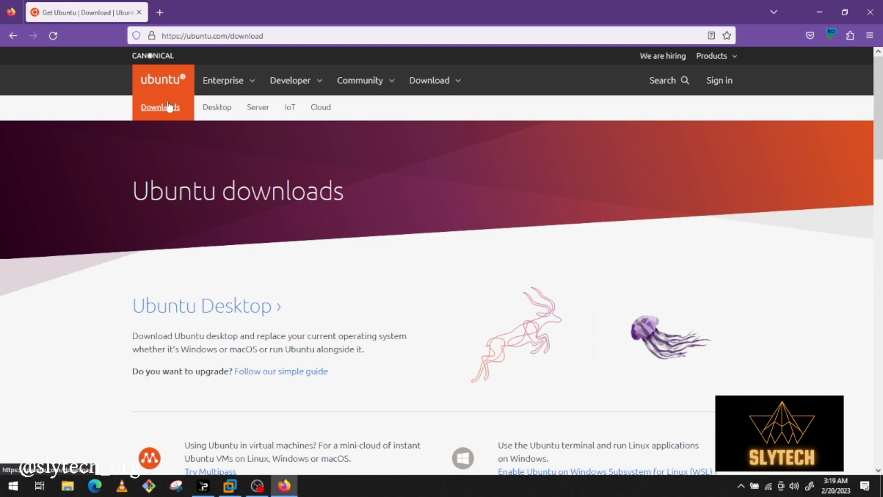
Go from the Ubuntu downloads overview to Ubuntu Desktop and download Ubuntu 22.04.1 LTS
scroll(169, 106, down, 1)
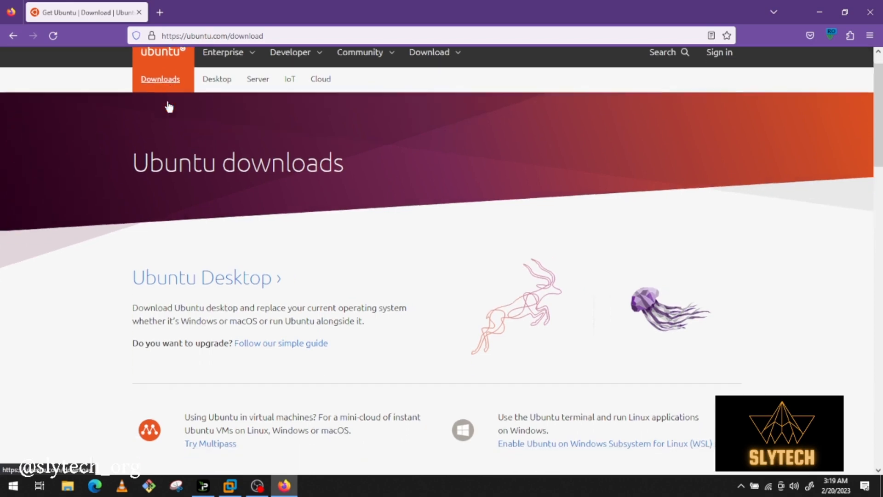
click(265, 282)
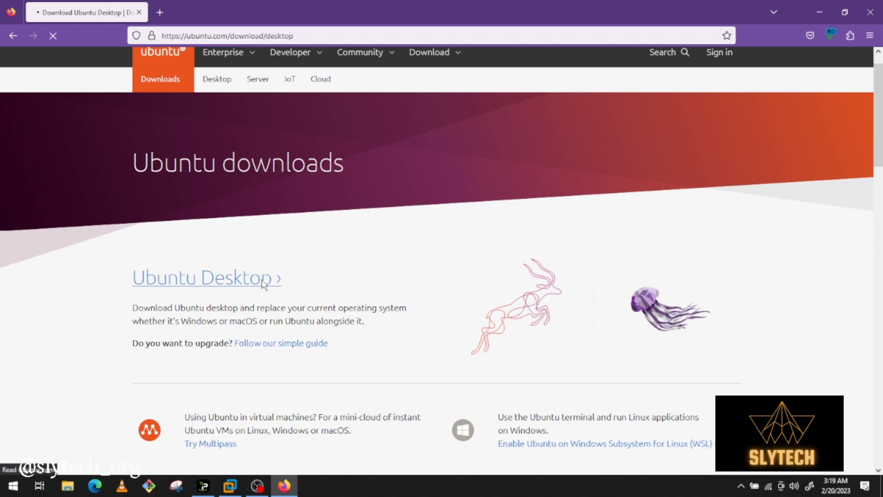
scroll(264, 284, down, 3)
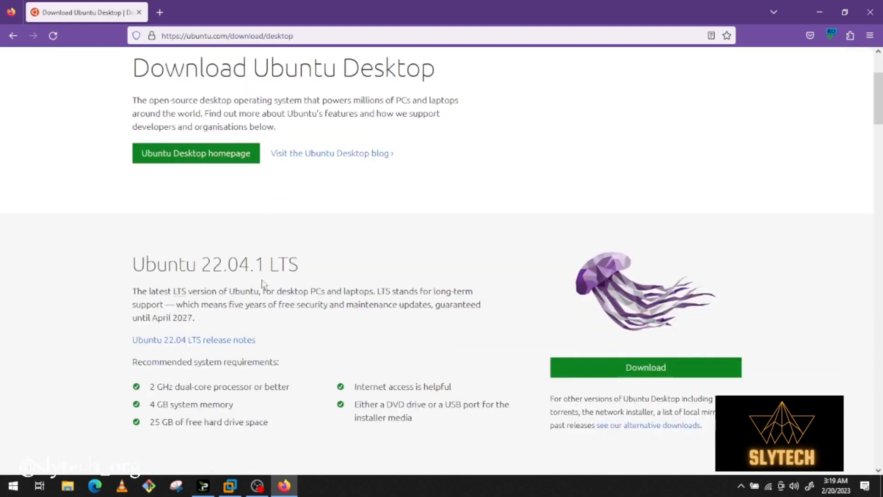
scroll(263, 284, down, 2)
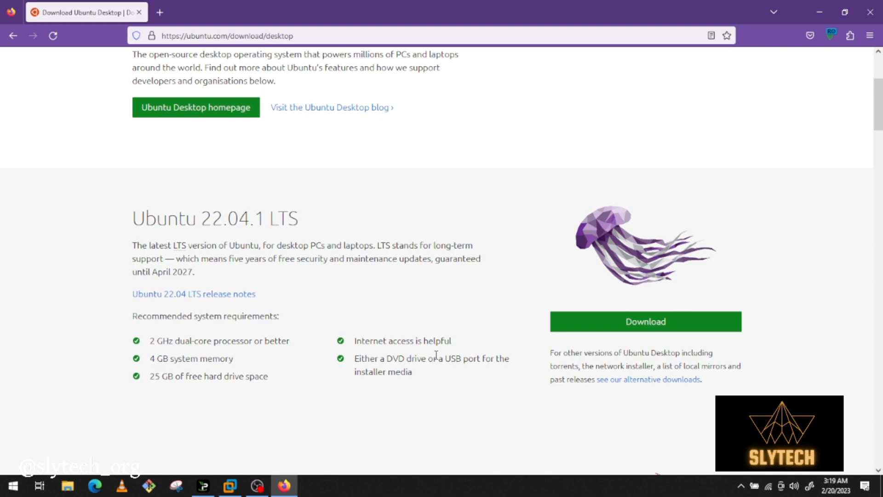
click(629, 325)
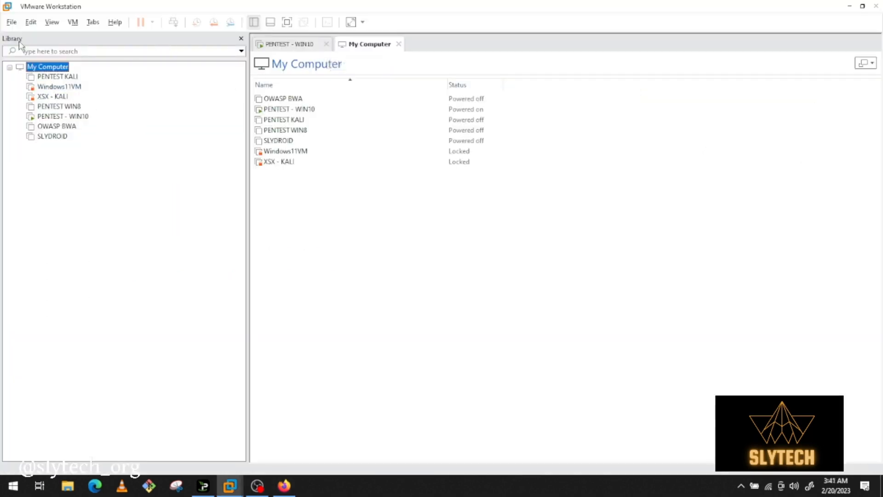
Switch to VMware Workstation and start creating a new virtual machine in the library
right_click(63, 179)
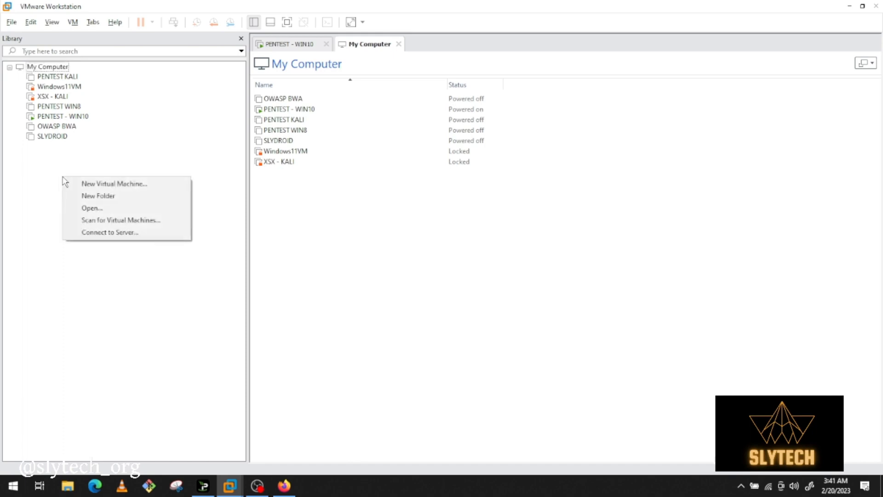
click(94, 184)
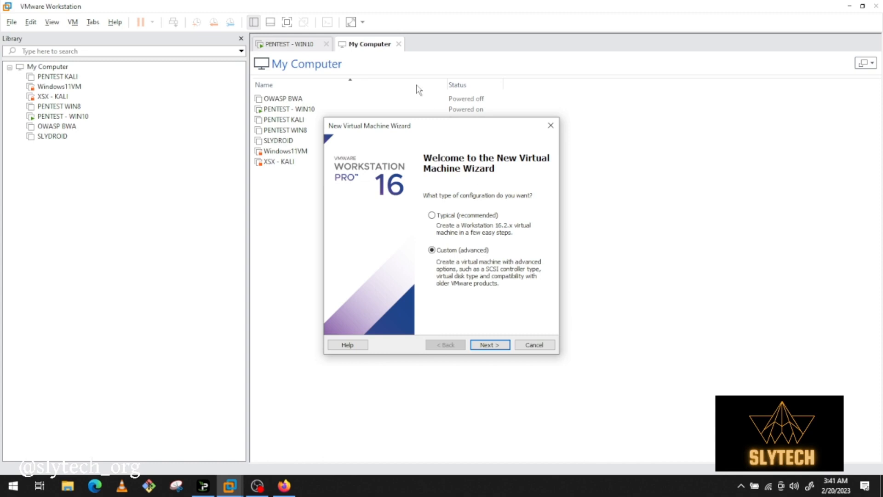
drag(421, 130, 340, 107)
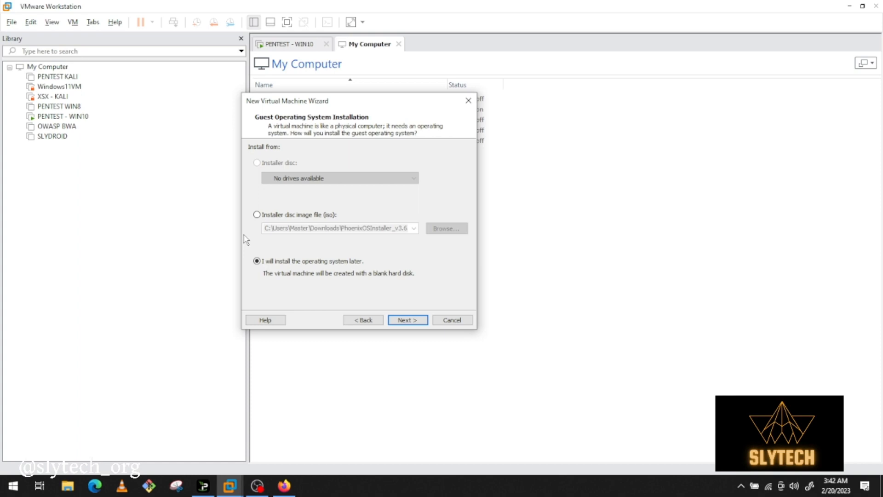
Use the disc image ubuntu-22.04.1-desktop-amd64 from the Downloads\UBUNTU folder as the installation source
click(257, 214)
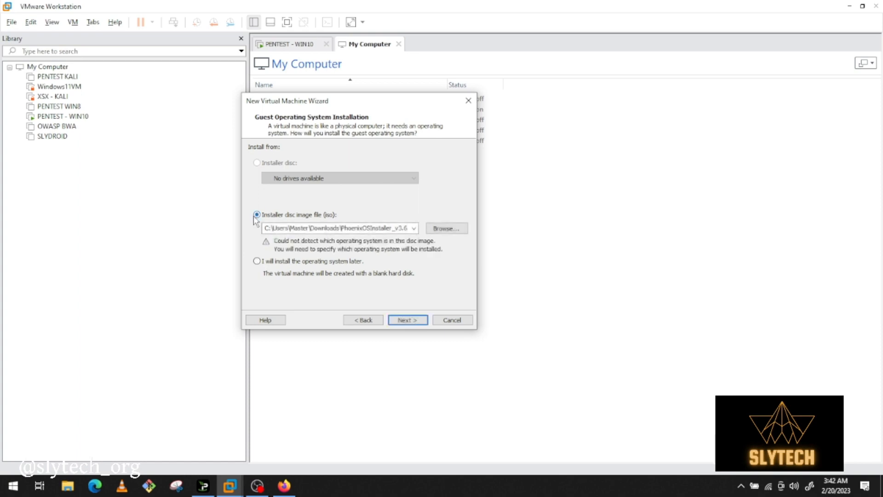
click(443, 228)
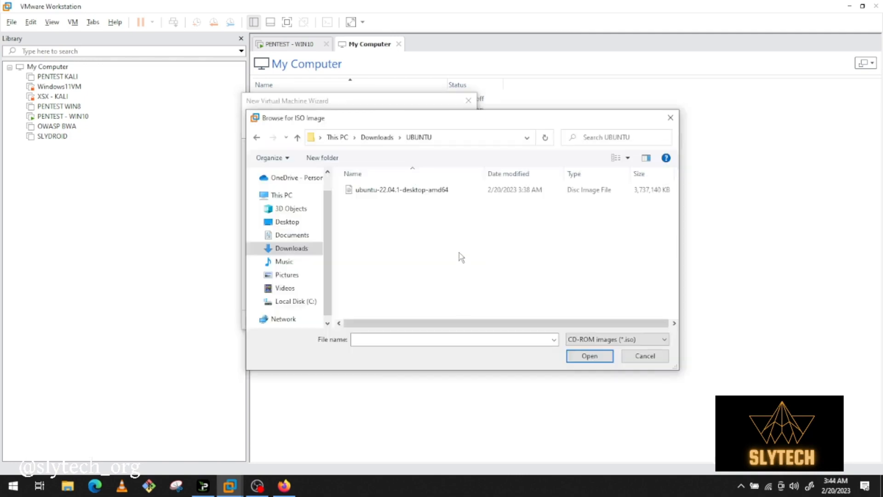
double_click(444, 193)
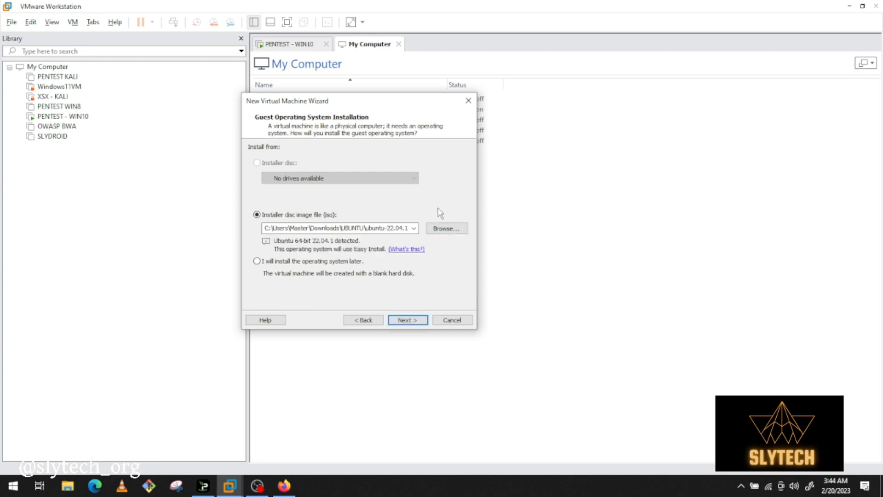
click(406, 320)
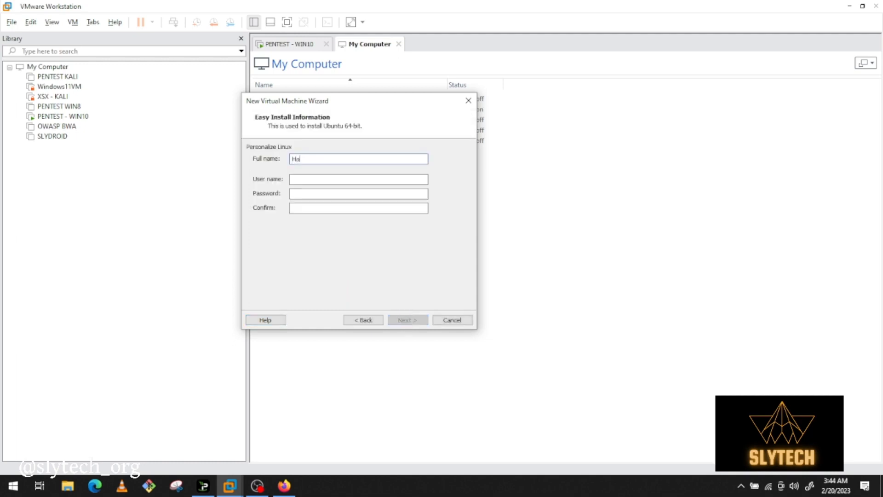
Fill in the full name, user name and password for Easy Install, and accept the name Ubuntu 64-bit and the 20 GB split disk
text(Hackersly)
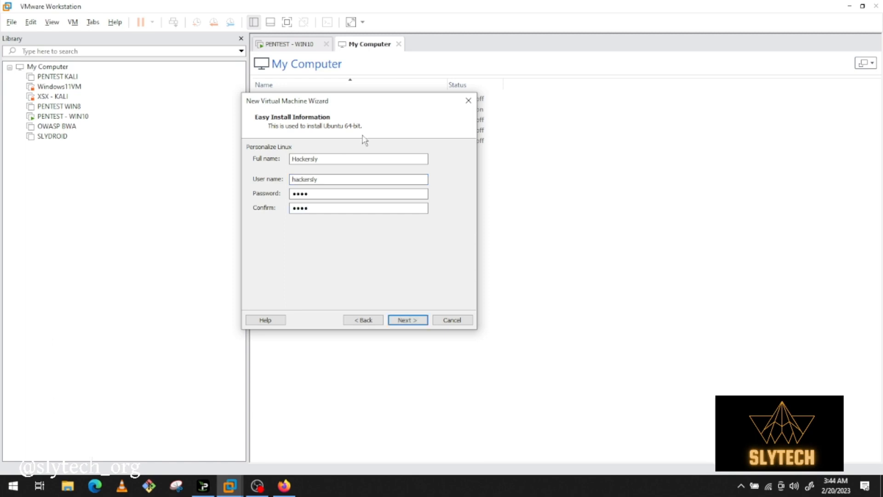
click(417, 320)
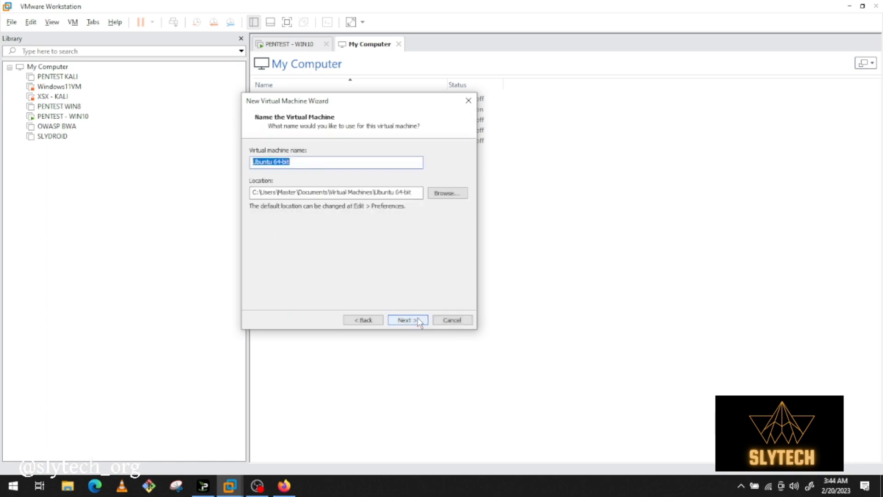
click(407, 320)
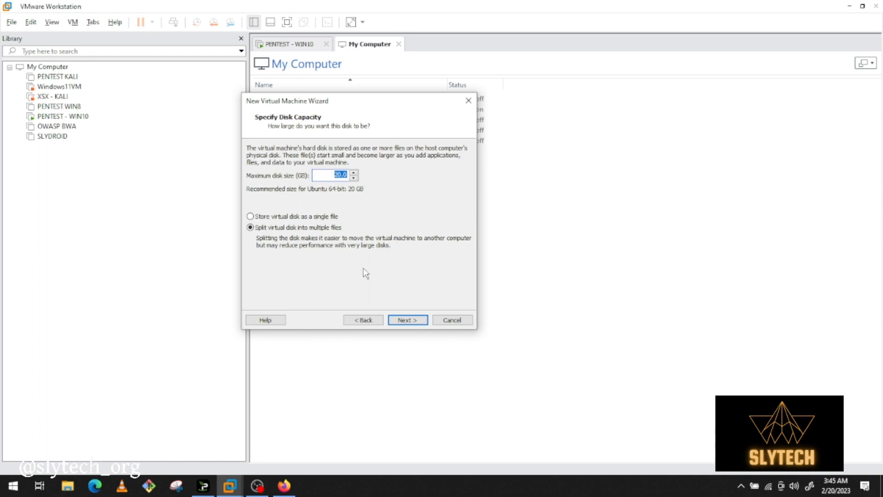
click(403, 320)
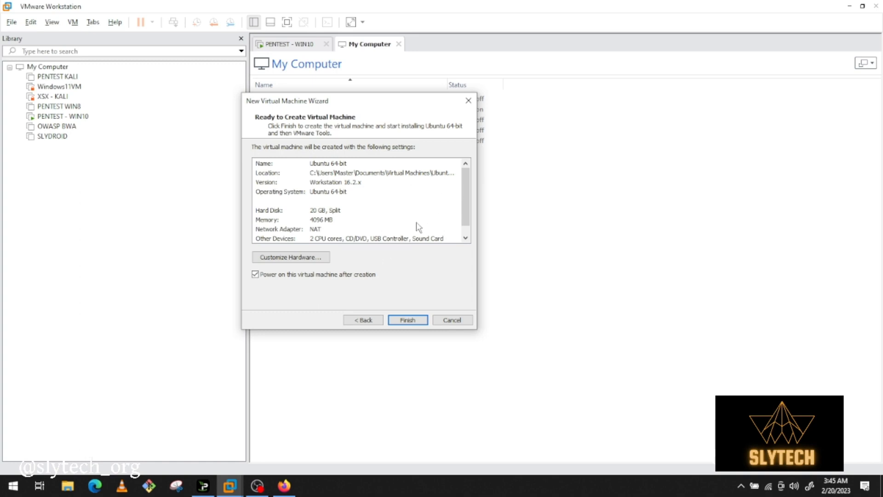
Customize the hardware with 6208 MB of memory and 2 cores per processor, and finish creating the virtual machine
drag(465, 191, 464, 232)
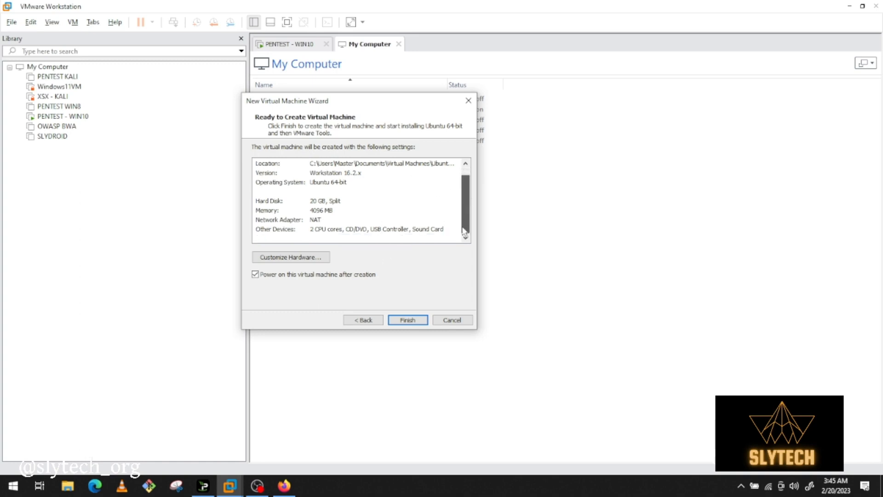
drag(464, 196, 453, 237)
click(326, 257)
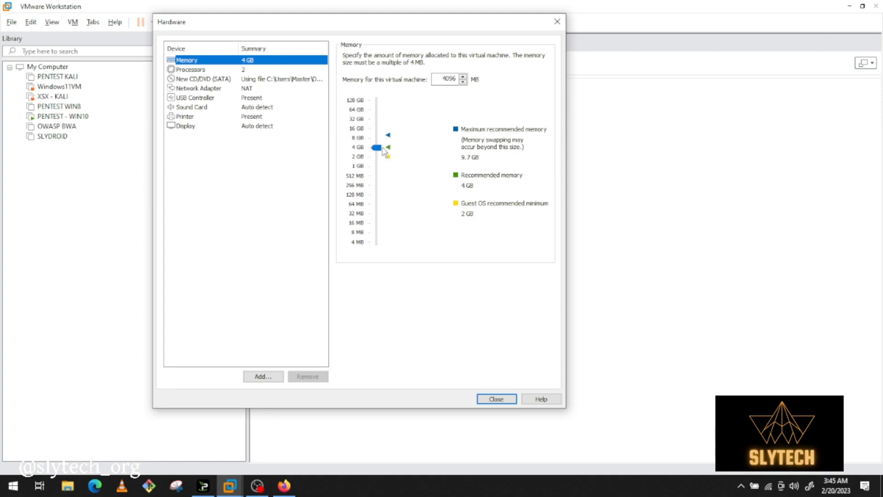
drag(373, 148, 378, 144)
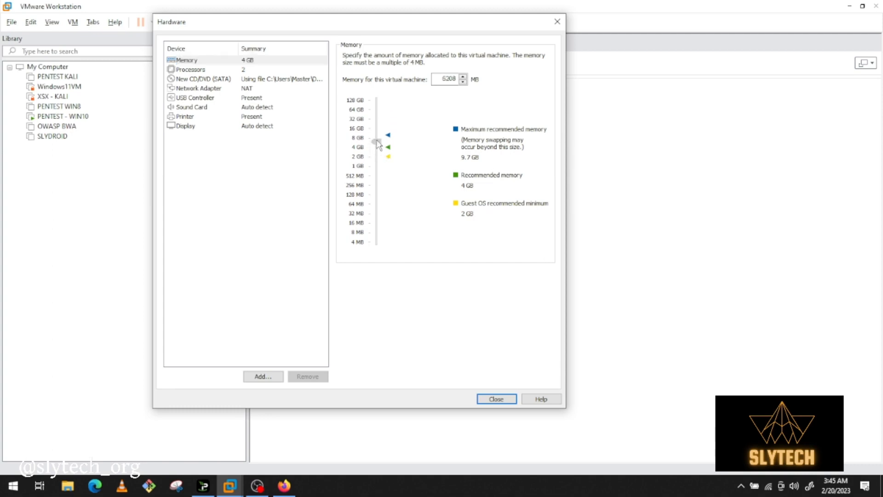
click(254, 72)
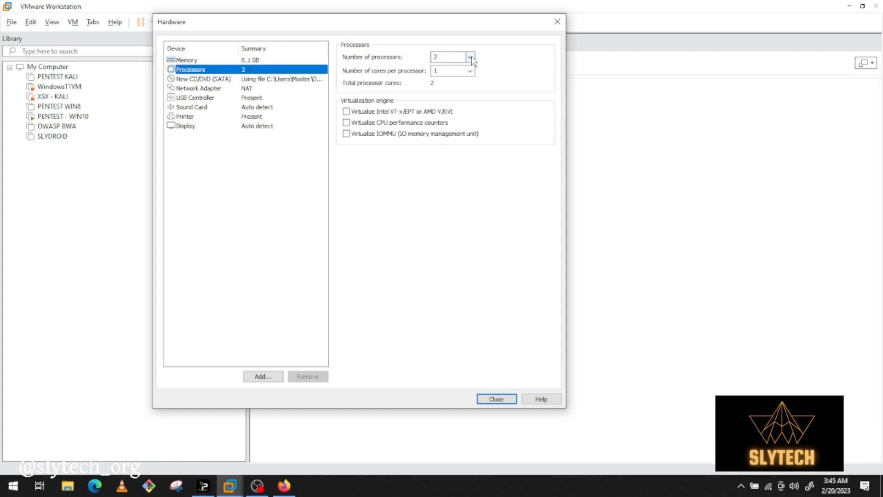
click(446, 72)
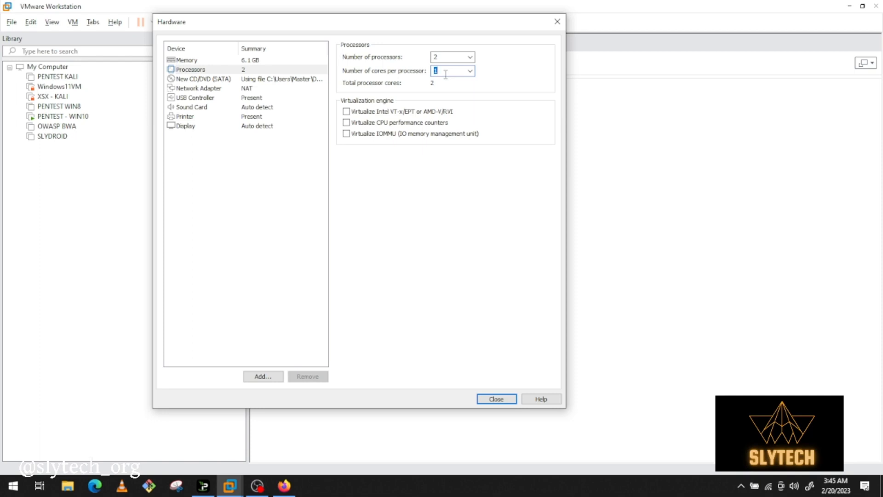
text(2)
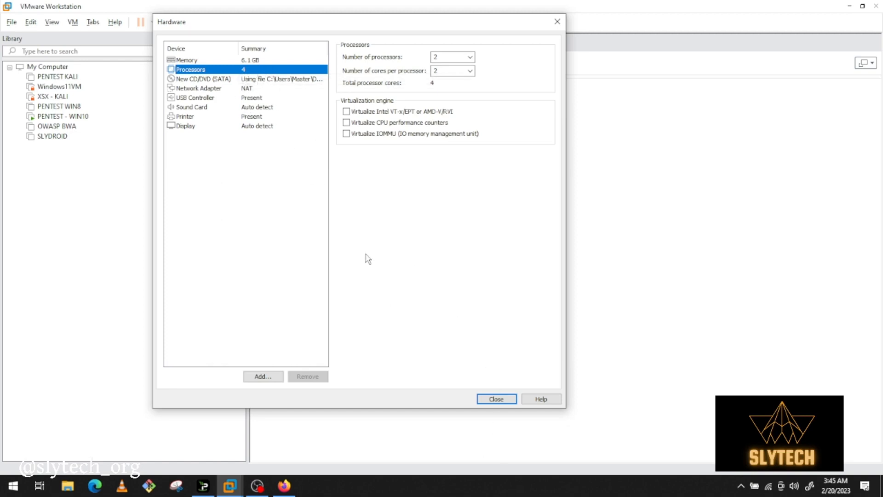
click(506, 400)
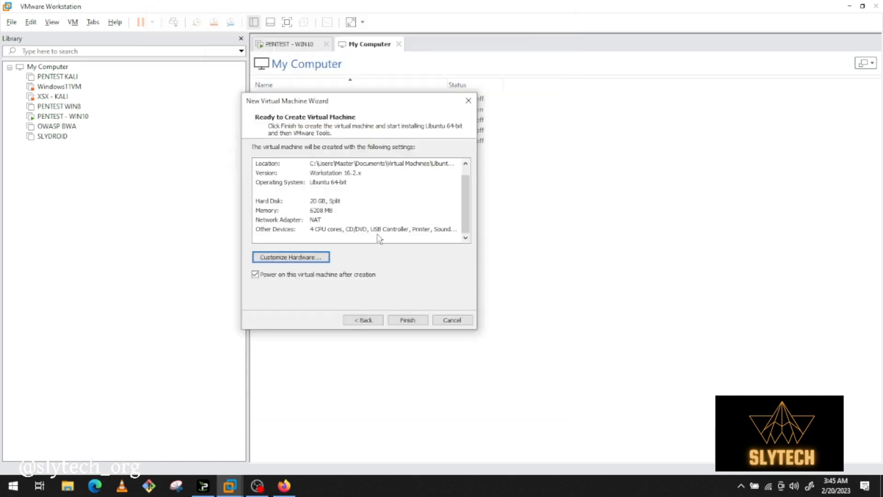
click(407, 320)
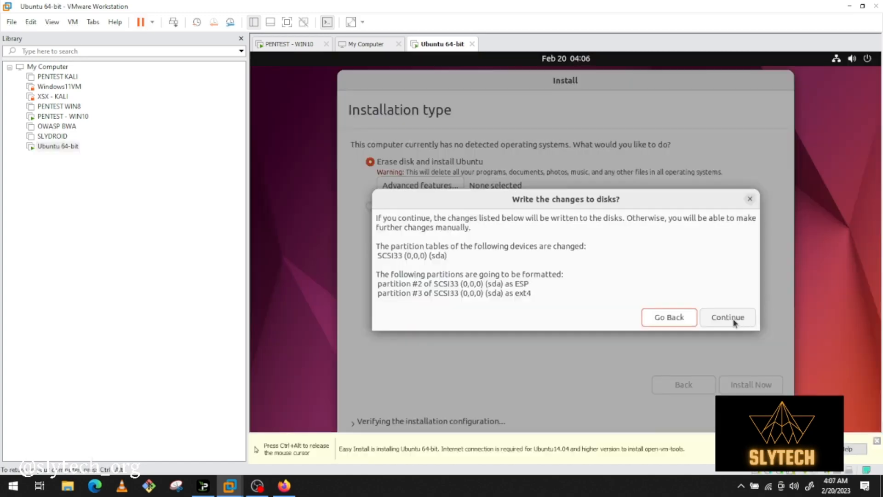
Confirm writing the partition changes to the disk in the Ubuntu installer and accept Brisbane as the location
click(734, 321)
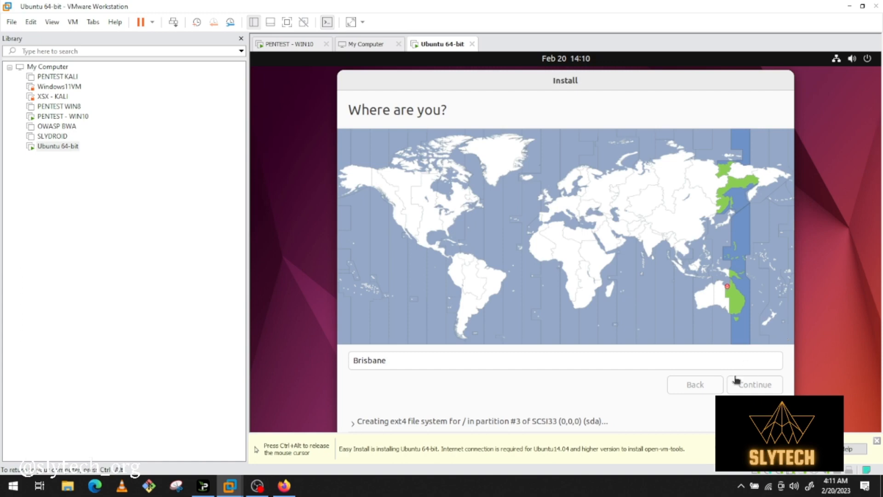
click(763, 385)
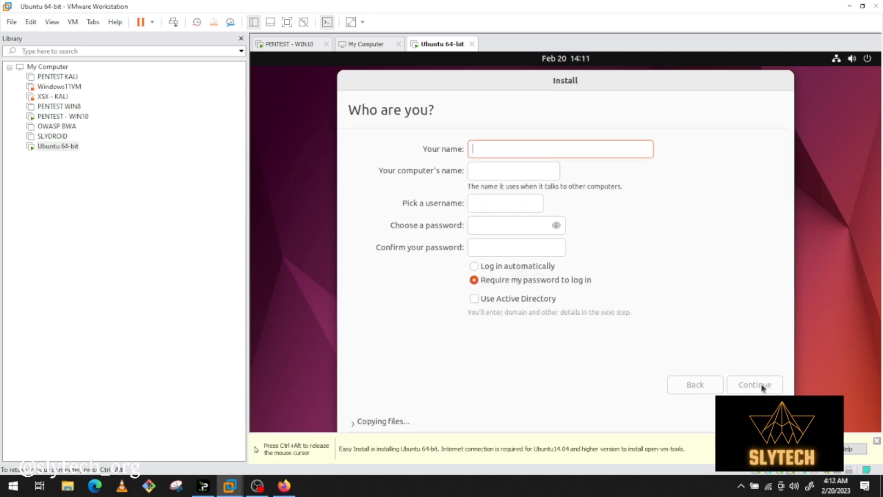
Fill in the user's name, enter and confirm the account password with login required, and continue the Ubuntu installation
text(Ha)
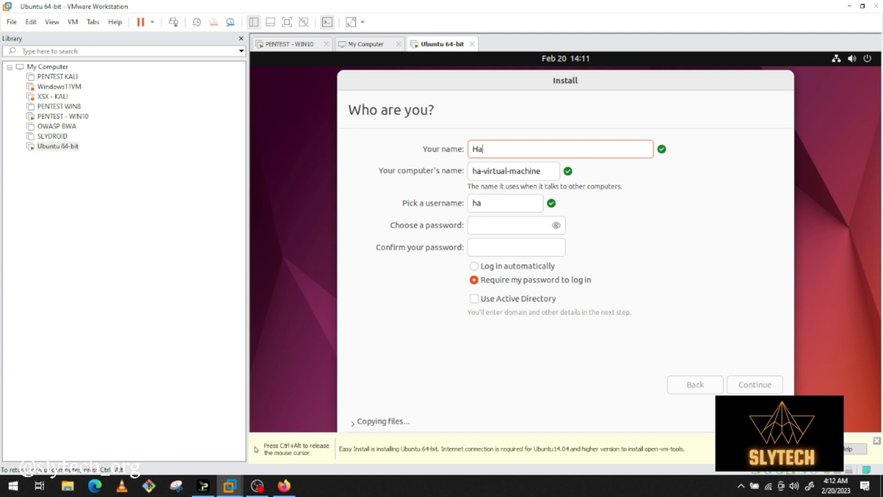
text(ckersly)
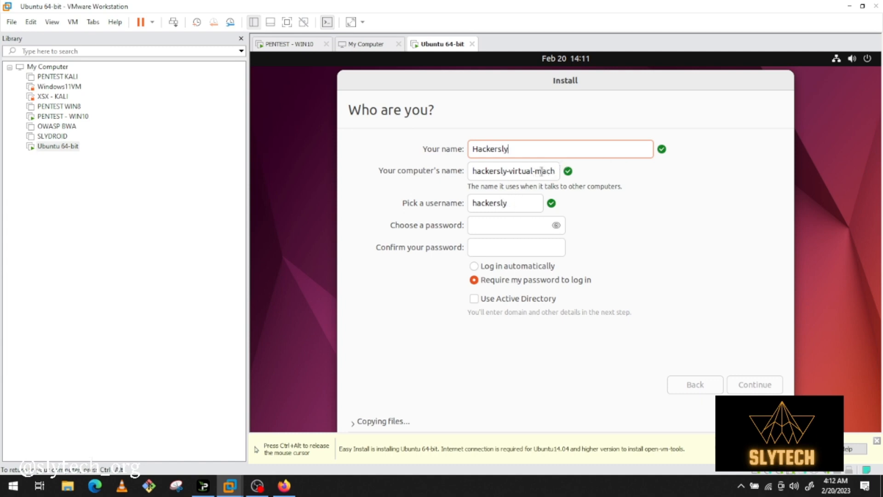
click(505, 232)
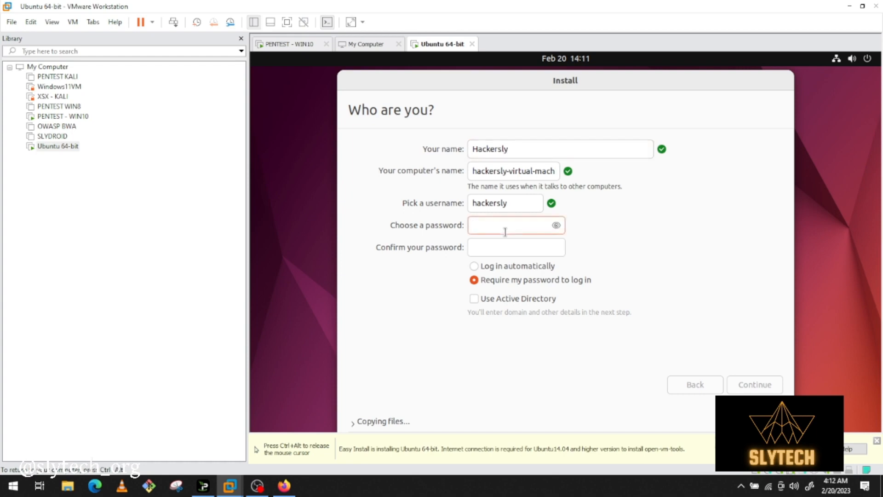
text(****)
key(Tab)
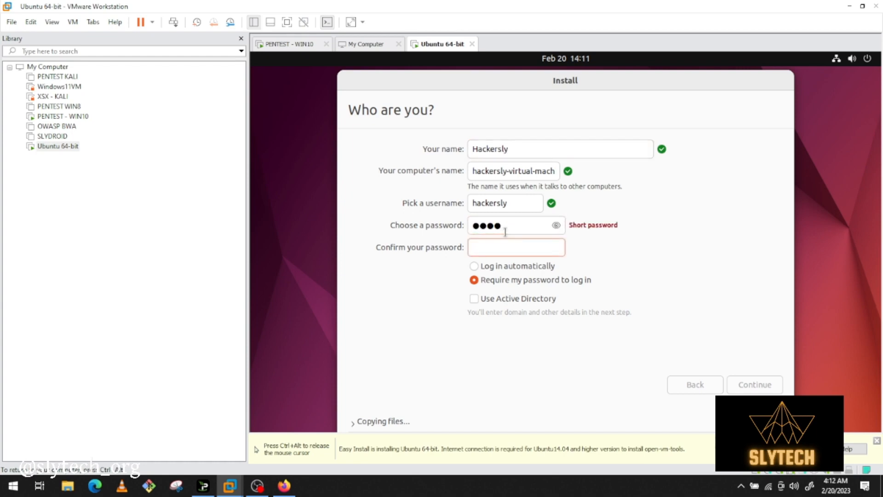
text(****)
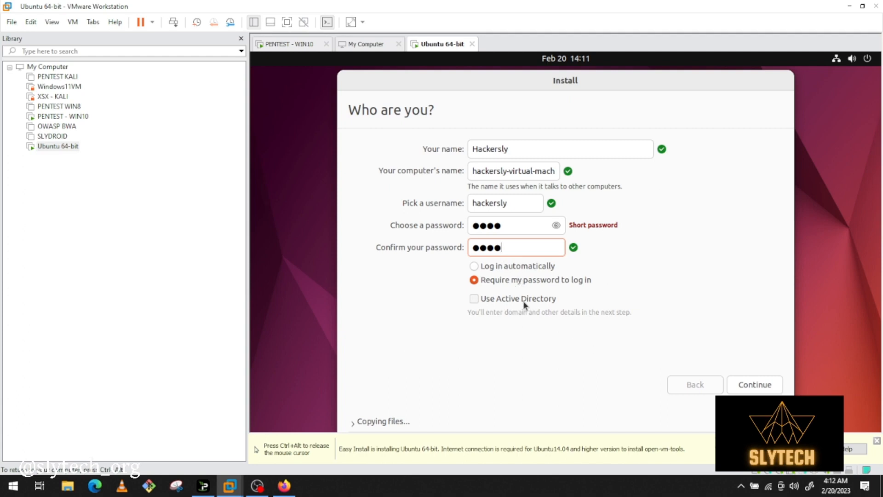
click(749, 384)
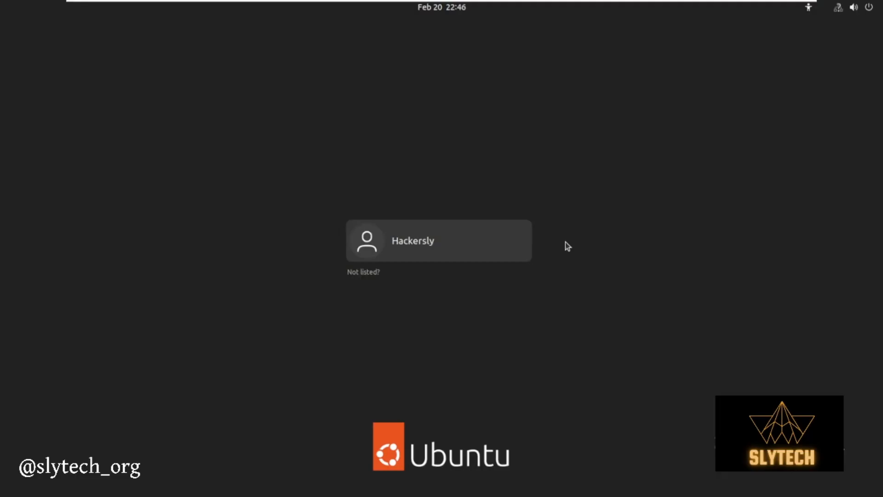
Log in to the new Ubuntu account with its password
click(438, 242)
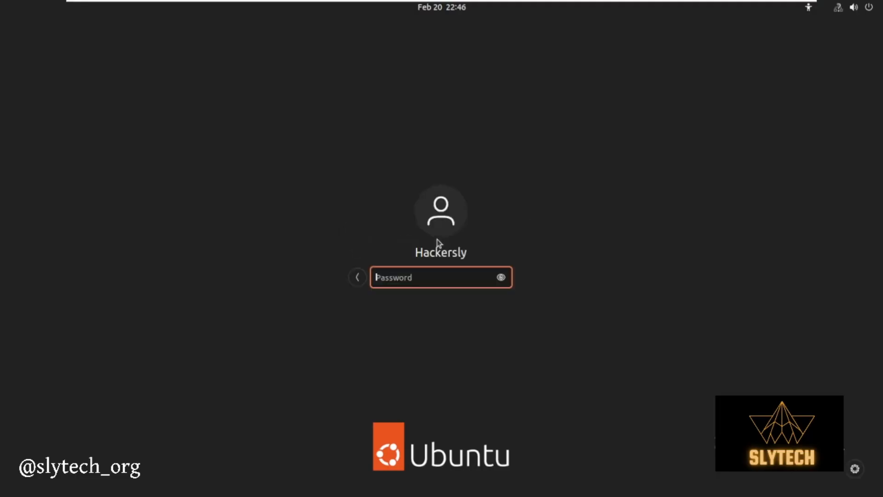
text(xxxx)
key(Return)
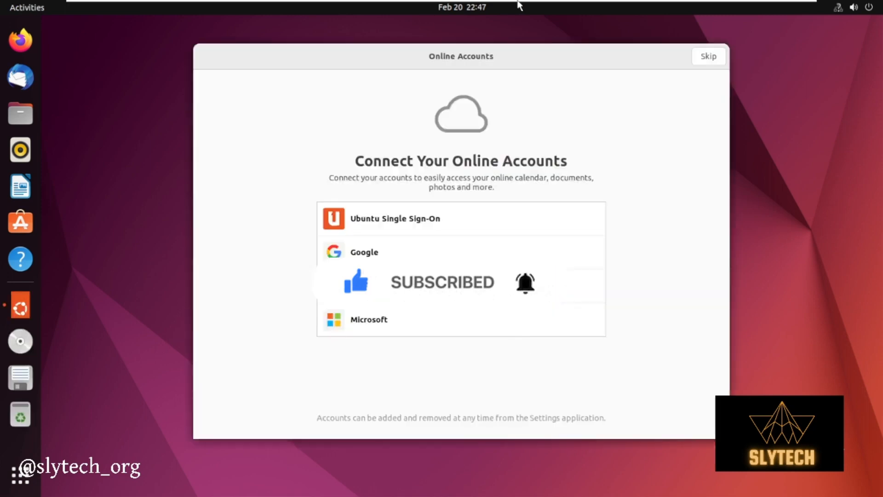
Skip connecting online accounts and pass over the Livepatch page of the welcome setup
mouse_move(518, 5)
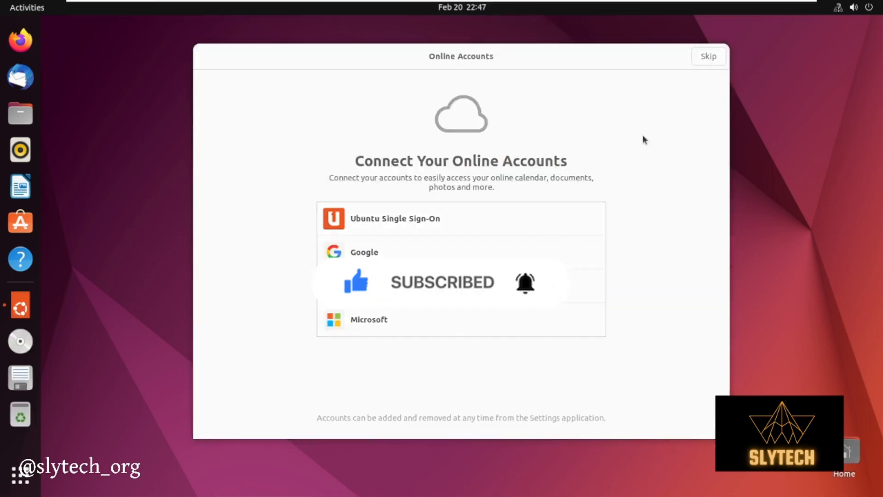
click(708, 54)
click(707, 57)
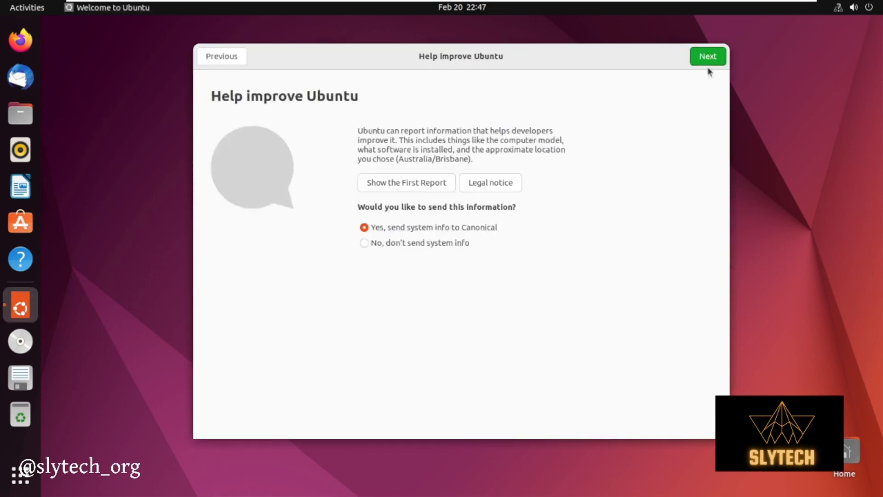
Go back to the Livepatch page, start setting up Livepatch and enter the account password to authenticate
click(233, 58)
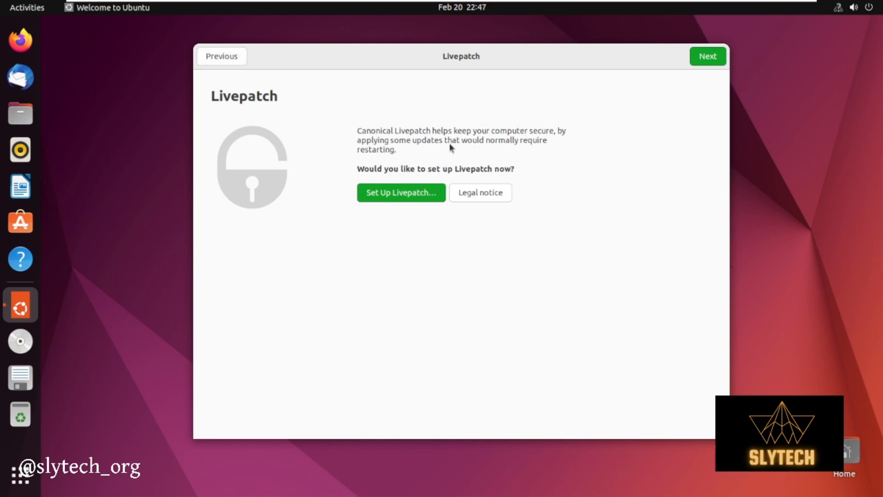
click(422, 190)
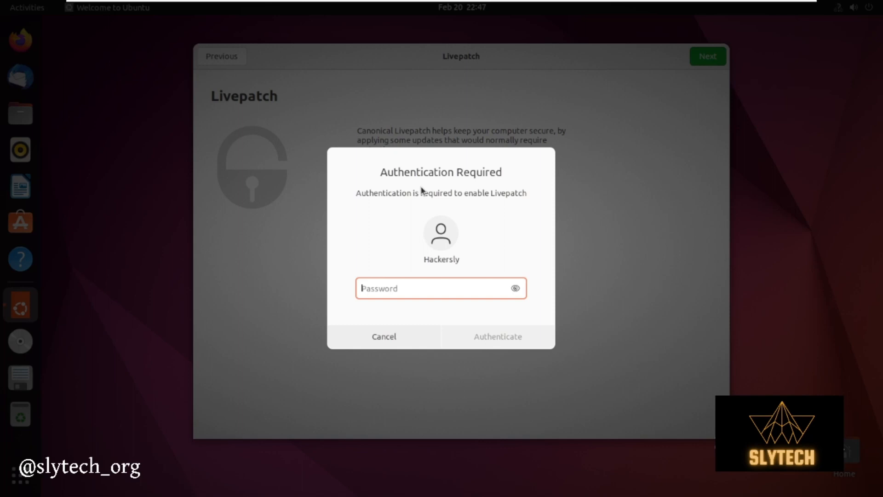
text(•)
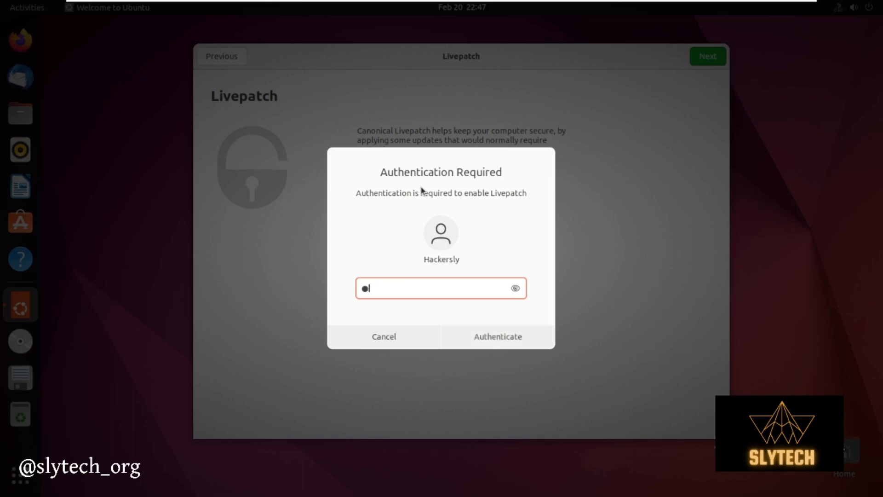
text(•••)
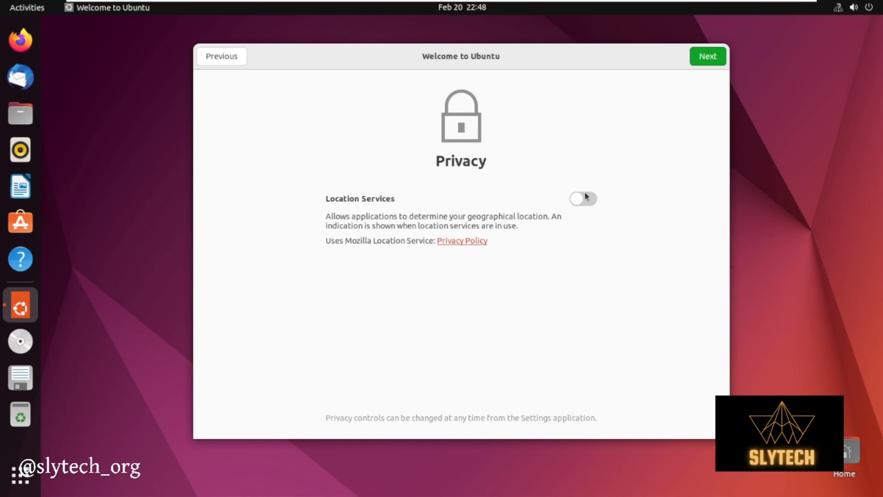
Accept the privacy page with Location Services off and finish the welcome setup
click(708, 56)
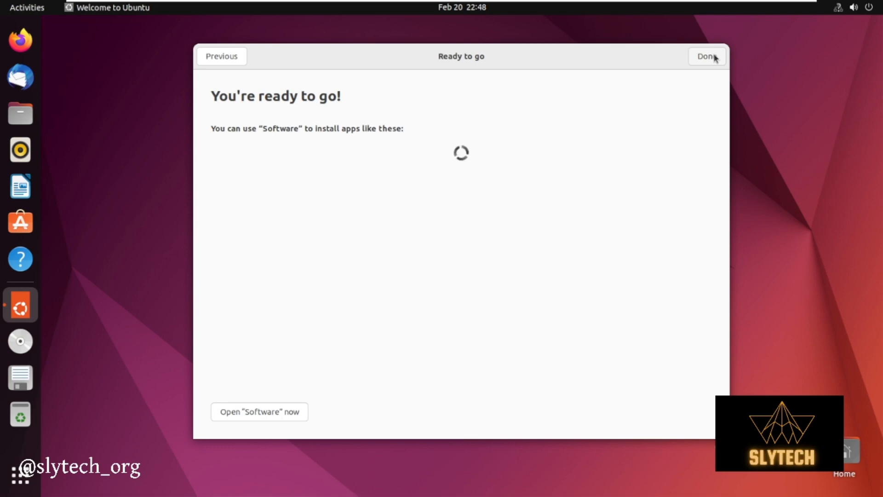
click(707, 56)
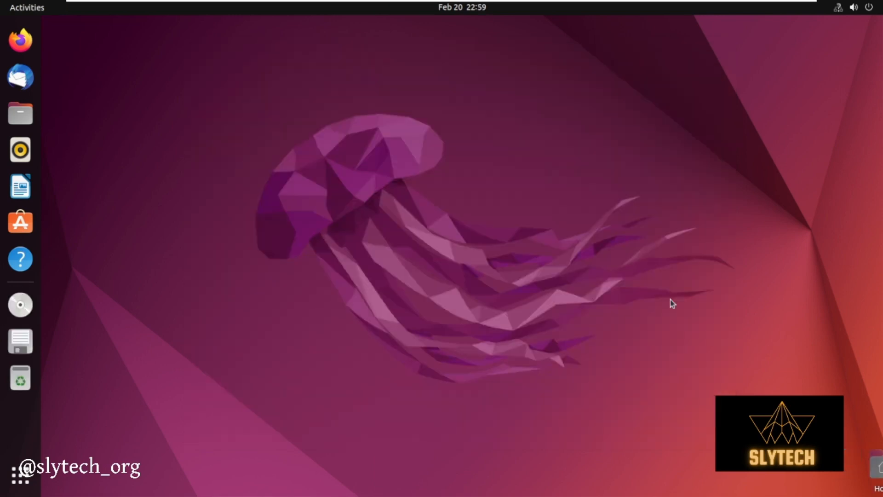
Open a maximized terminal and switch to the root user with sudo su, entering the account password
key(ctrl+alt+t)
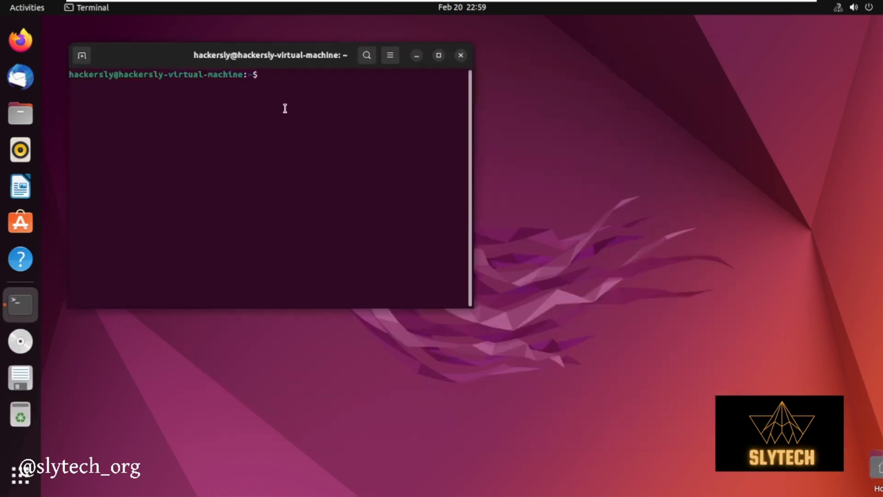
click(438, 54)
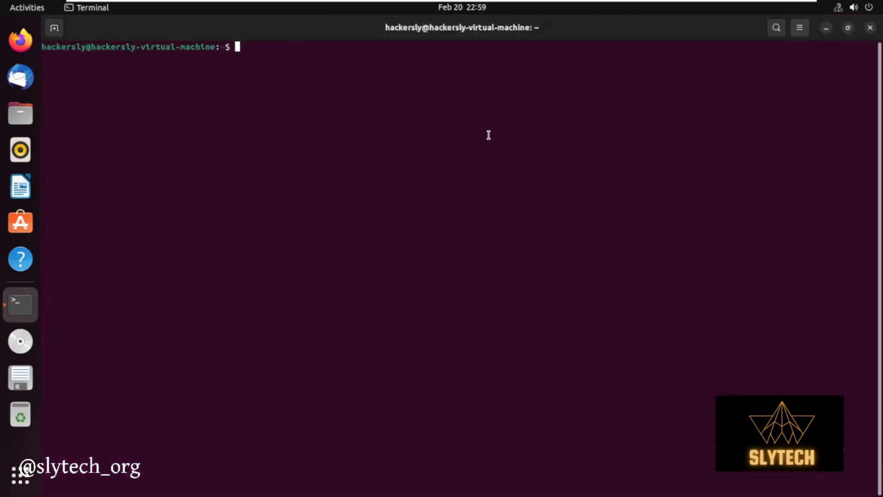
text(sudo su)
key(Return)
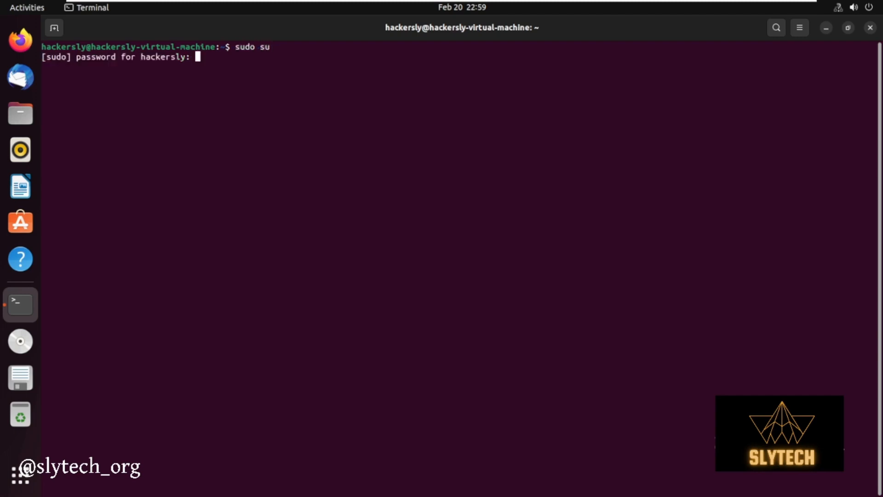
key(Return)
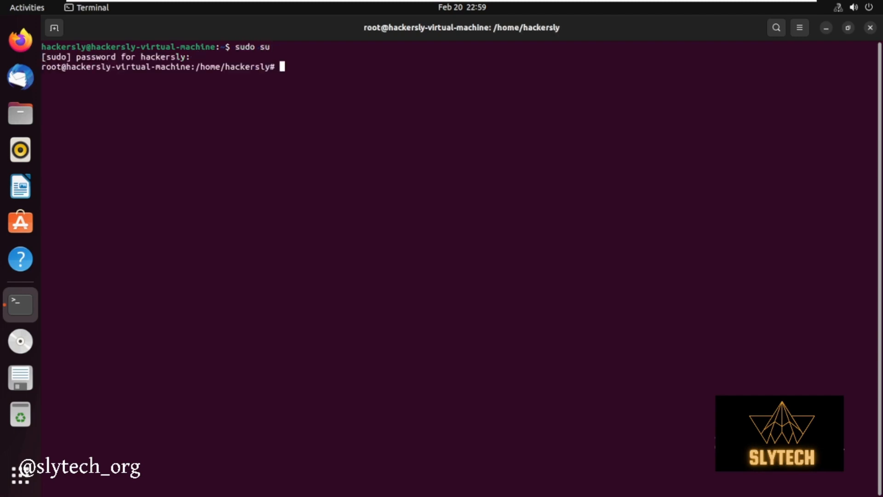
Check the virtual machine's network addresses with ip a and its routing table with ip r
text(ip a)
key(Return)
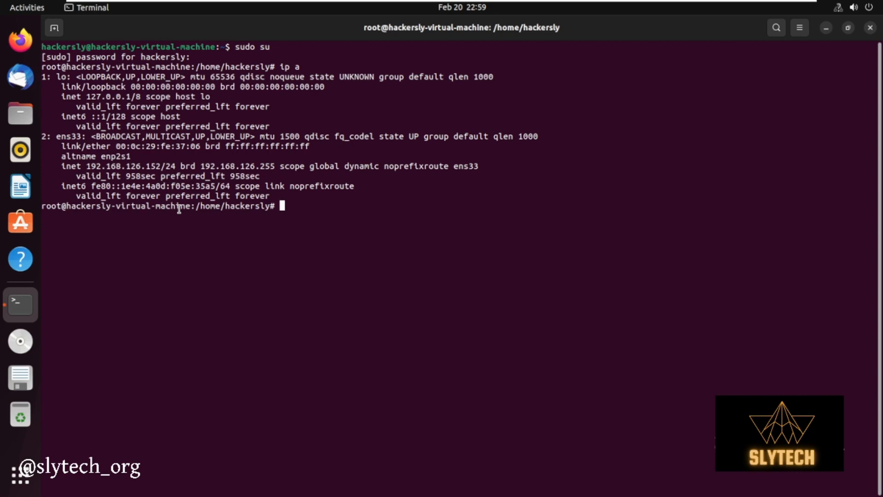
text(ip r)
key(Return)
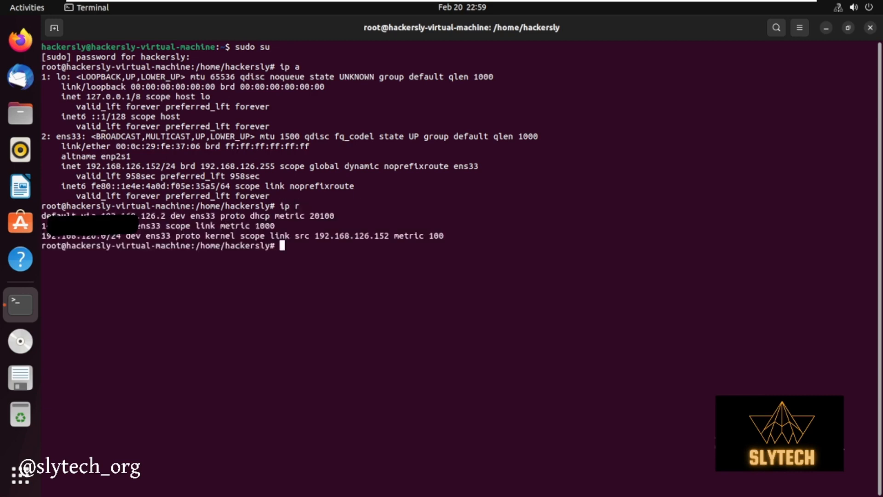